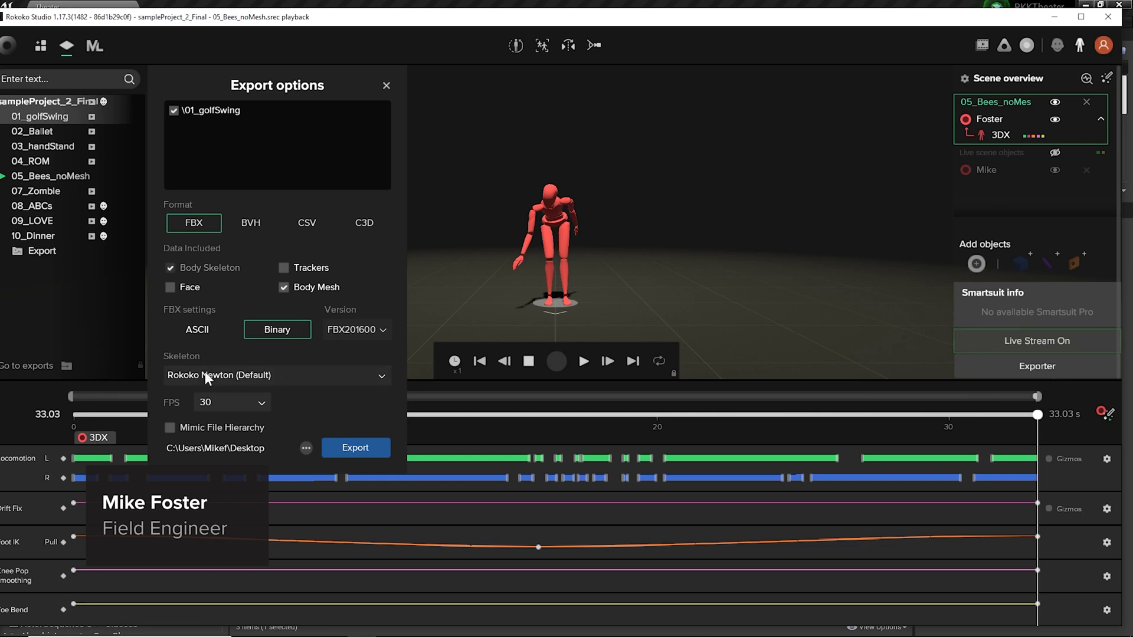
Export the 01_golfSwing take as FBX with Body Skeleton only and Body Mesh unchecked.
click(284, 287)
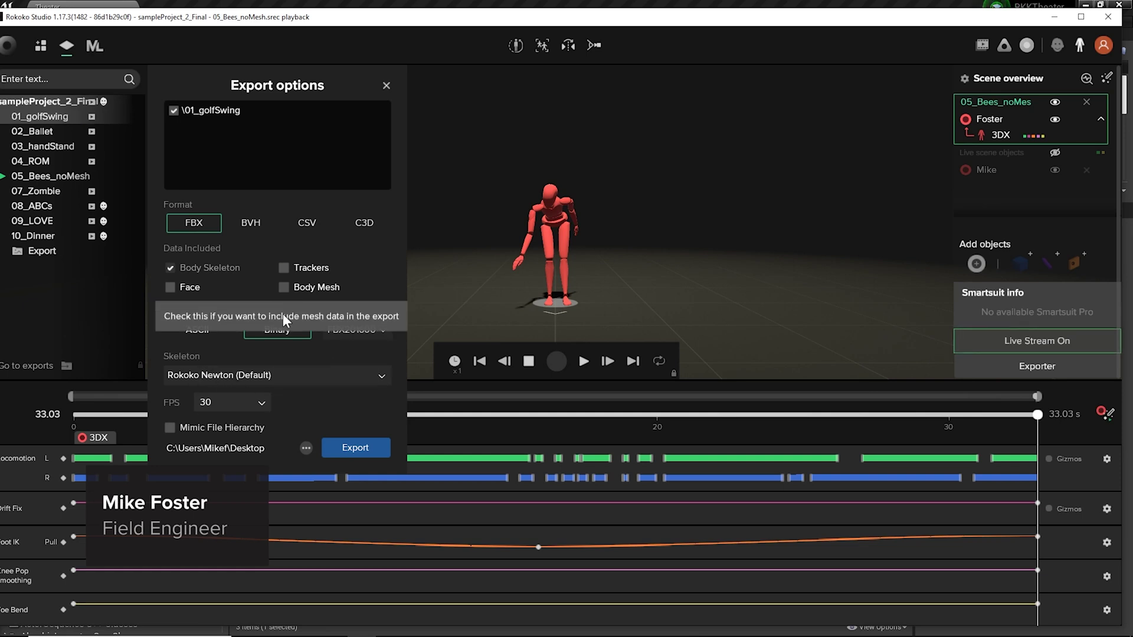
click(366, 451)
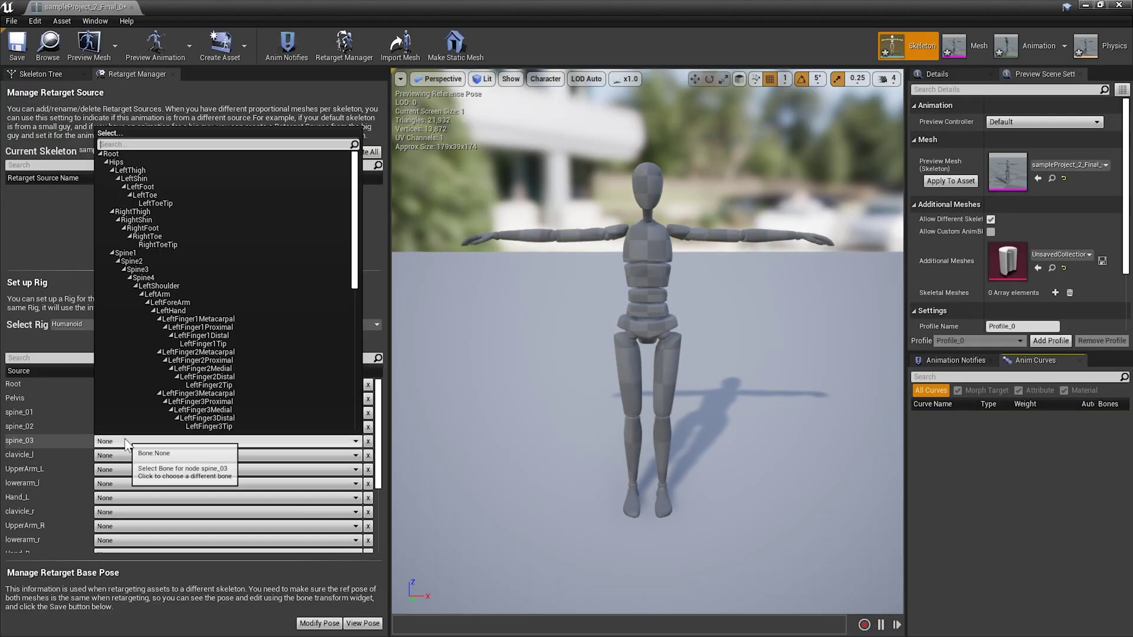
Choose a target bone for a Humanoid rig node in the Retarget Manager.
click(150, 275)
click(146, 345)
click(147, 352)
click(137, 472)
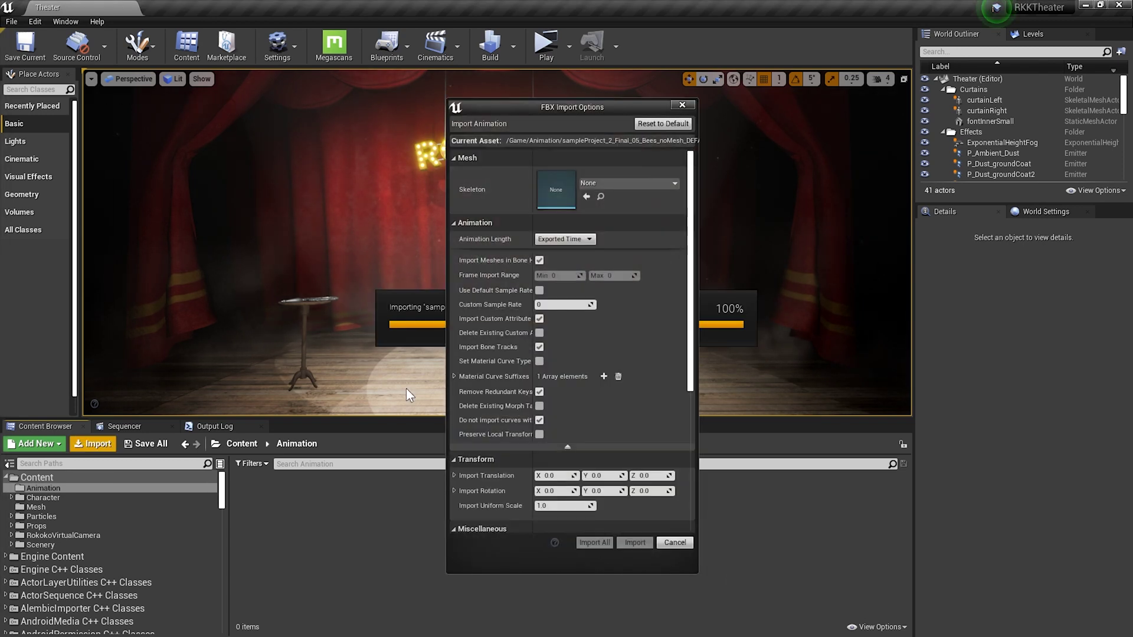
Try importing the animation onto Bruno_Skeleton with Import All, then dismiss the failure message.
scroll(677, 362, down, 2)
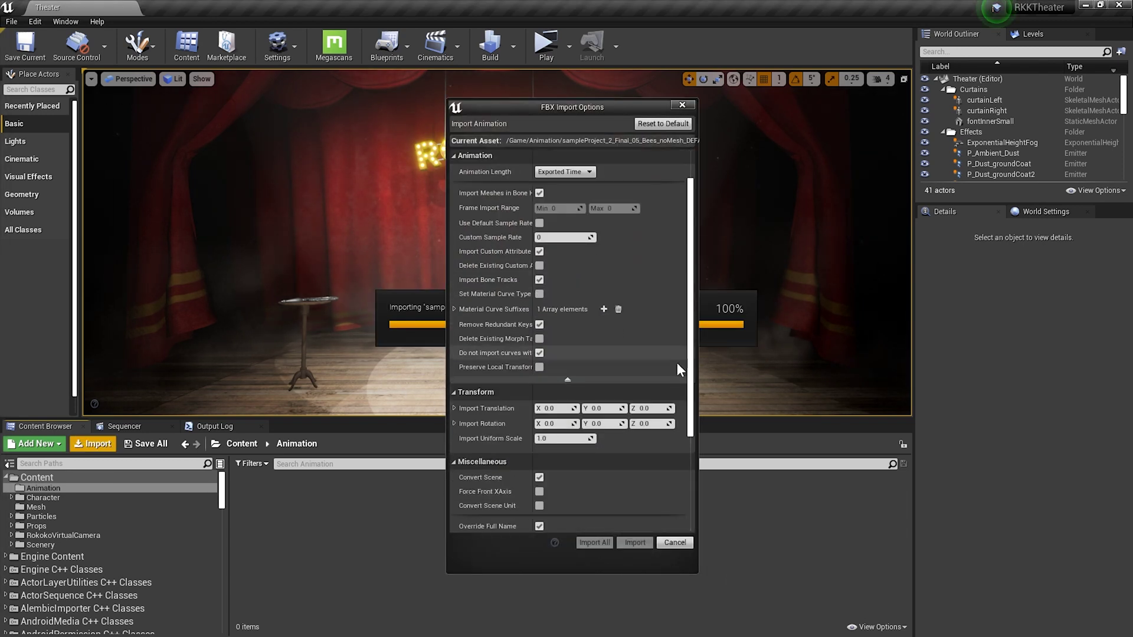
scroll(649, 186, up, 2)
click(649, 183)
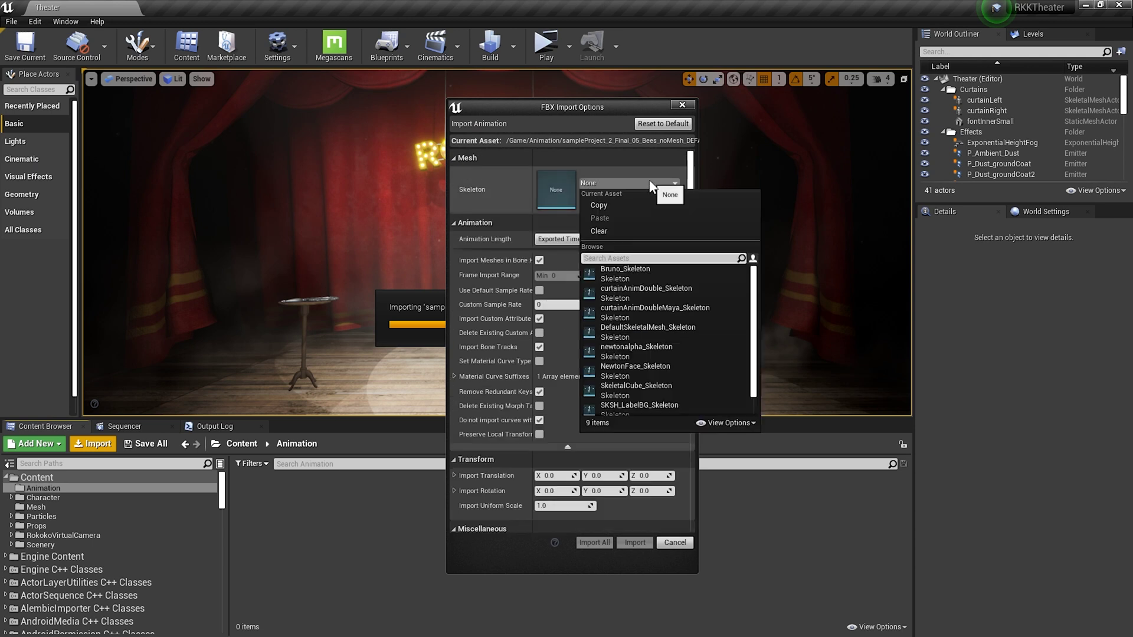
click(649, 260)
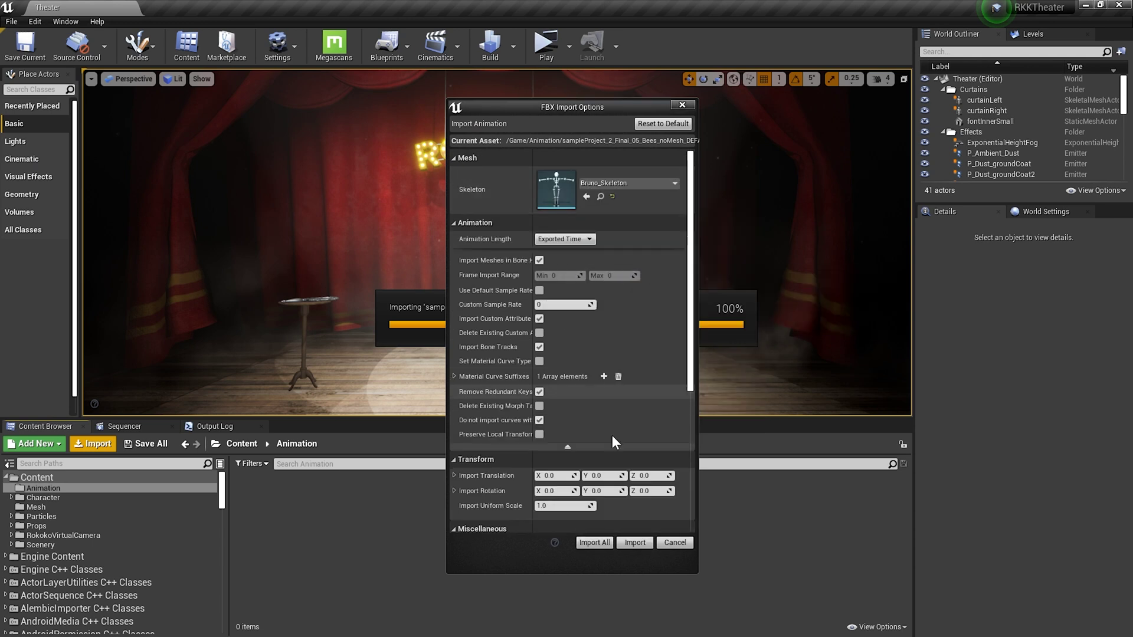
click(597, 548)
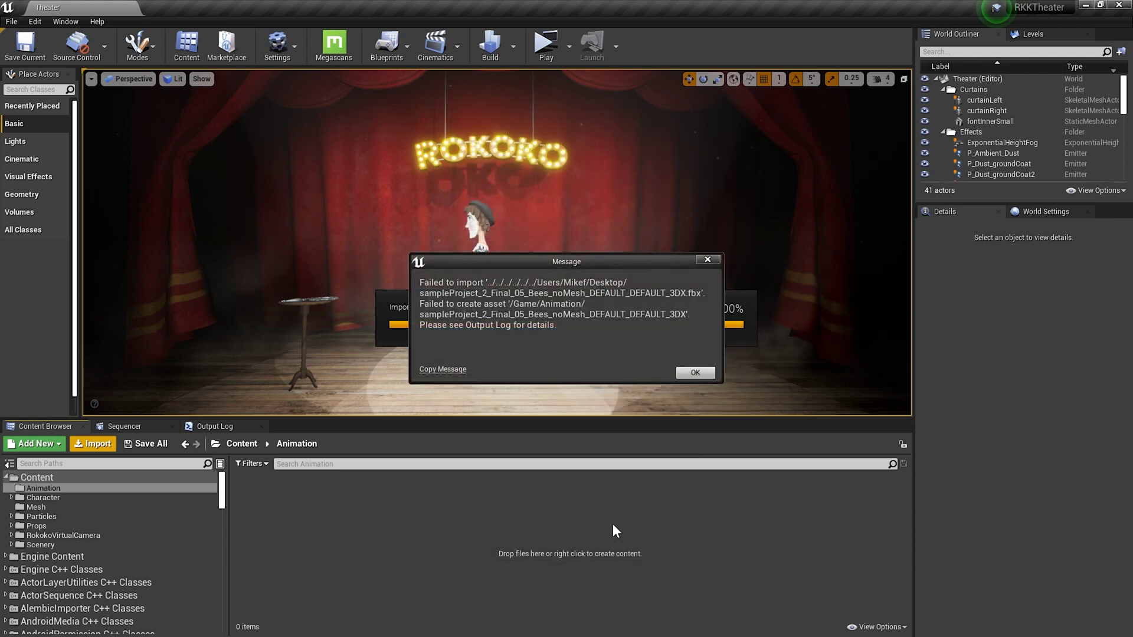
click(695, 372)
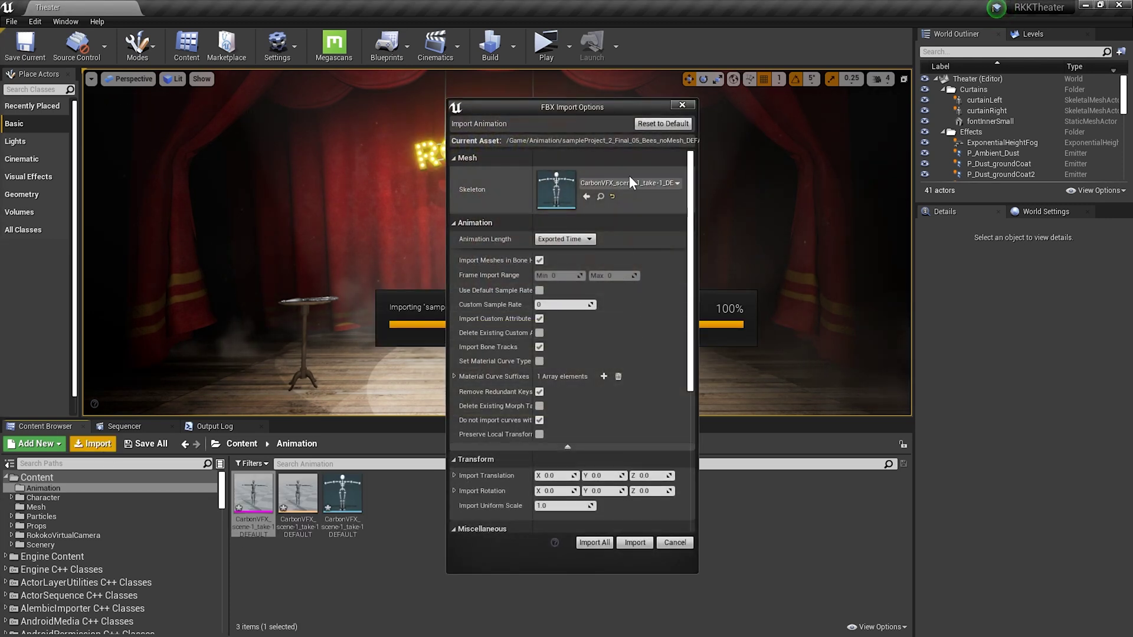
Re-import the FBX files onto the CarbonVFX skeleton using Import All.
click(629, 182)
click(632, 310)
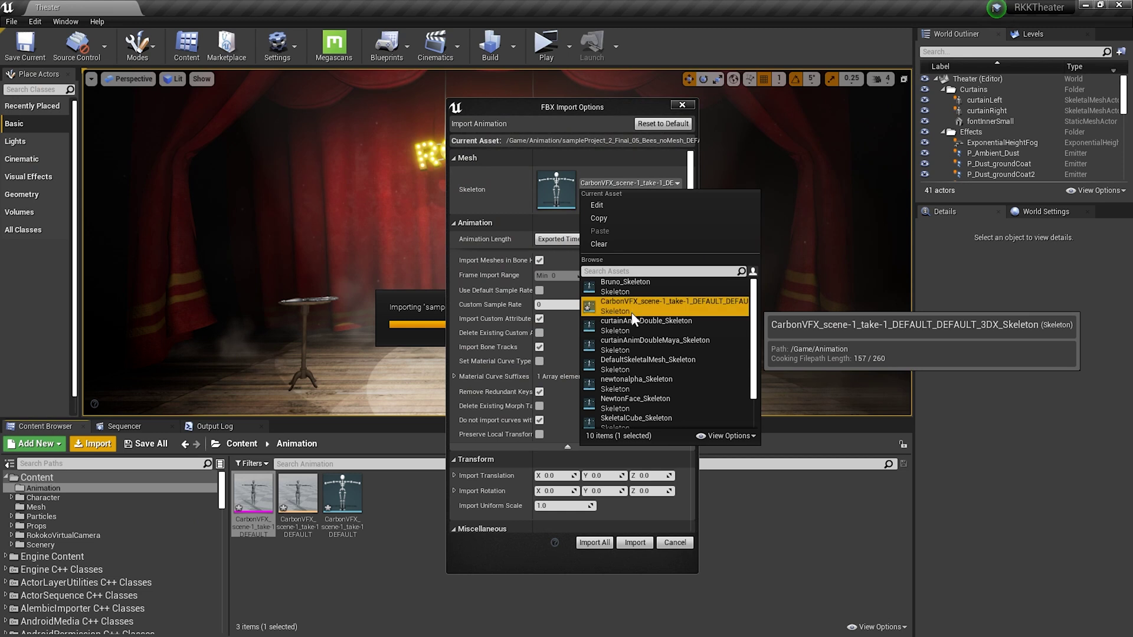
click(603, 541)
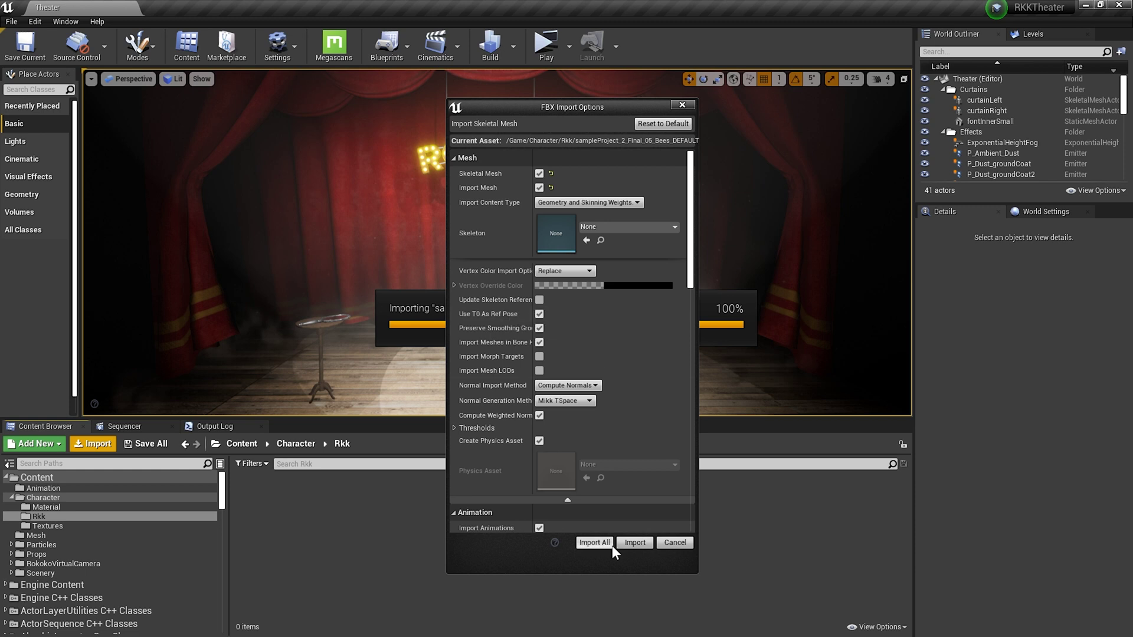
click(639, 542)
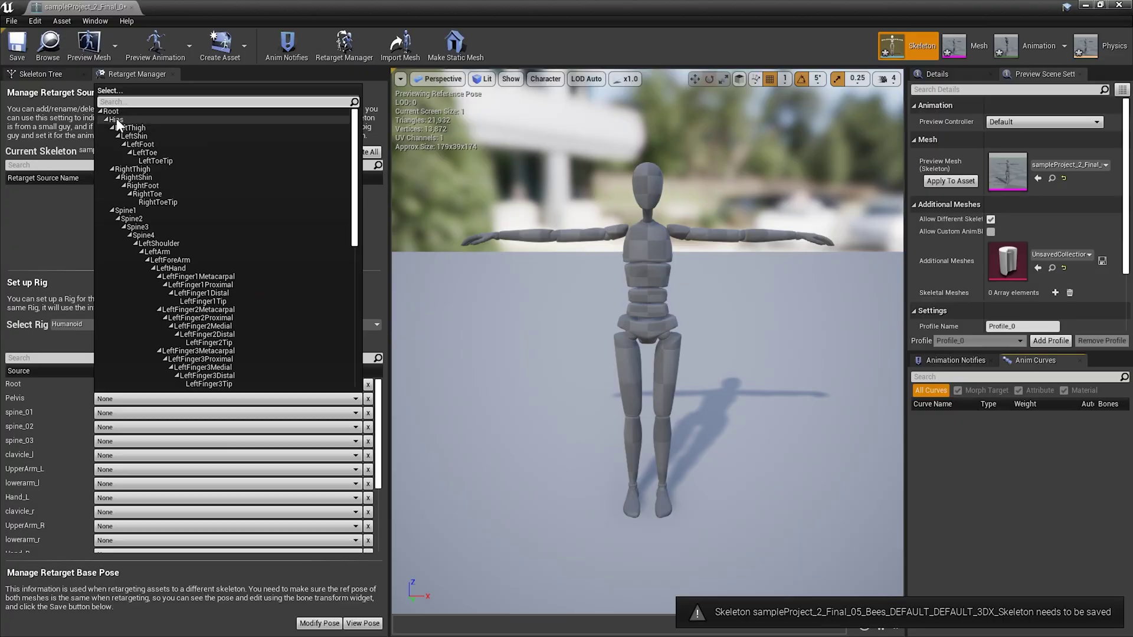
Map spine_01 to Spine1 and spine_02 to Spine2 in the Retarget Manager.
click(116, 118)
click(109, 412)
click(153, 226)
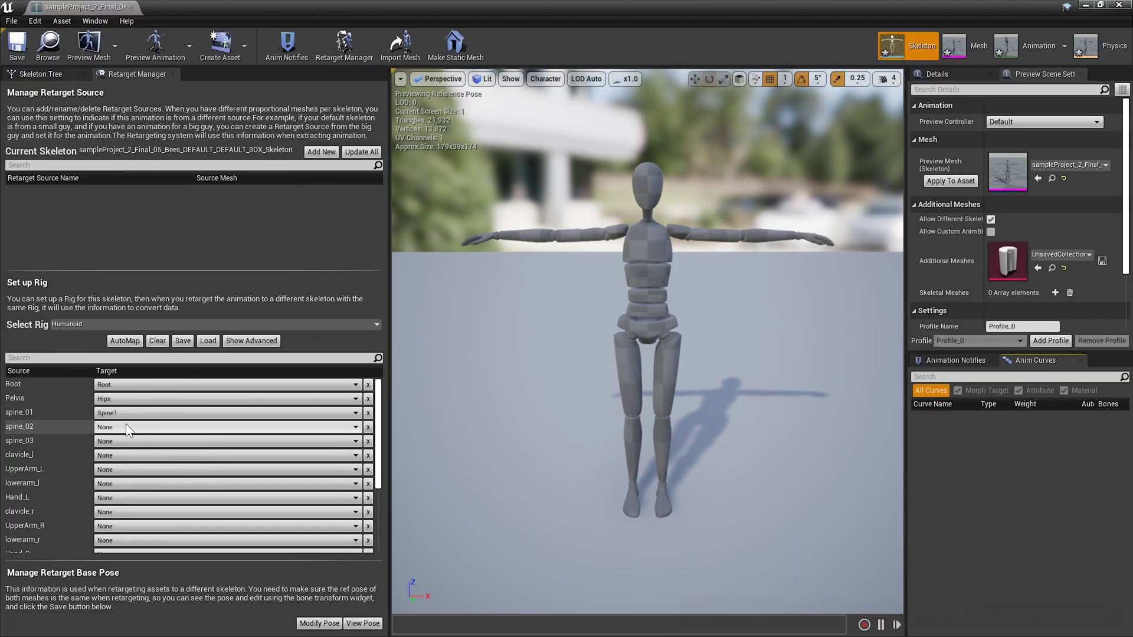
click(125, 427)
click(145, 248)
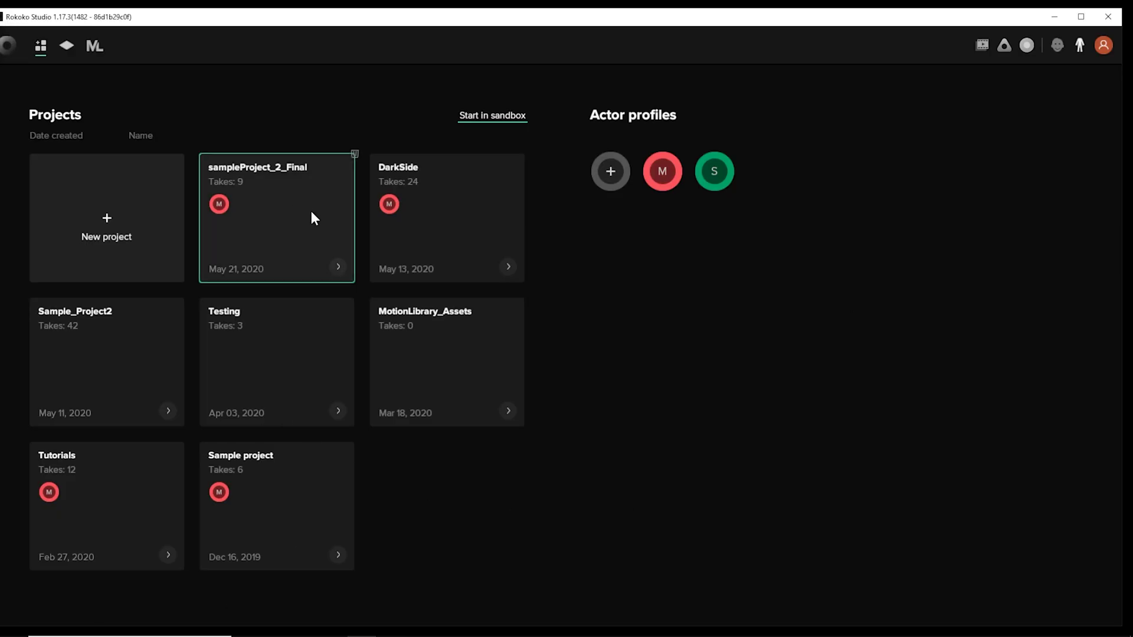
Open sampleProject_2_Final and set the 05_Bees export to include Body Mesh.
click(334, 218)
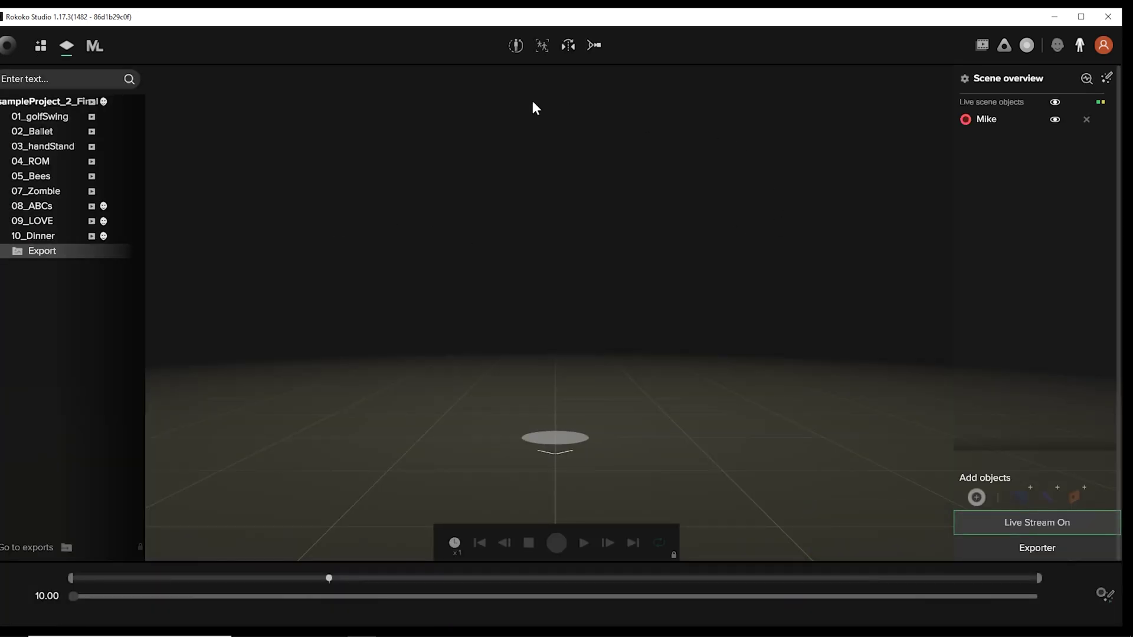
right_click(45, 175)
click(61, 184)
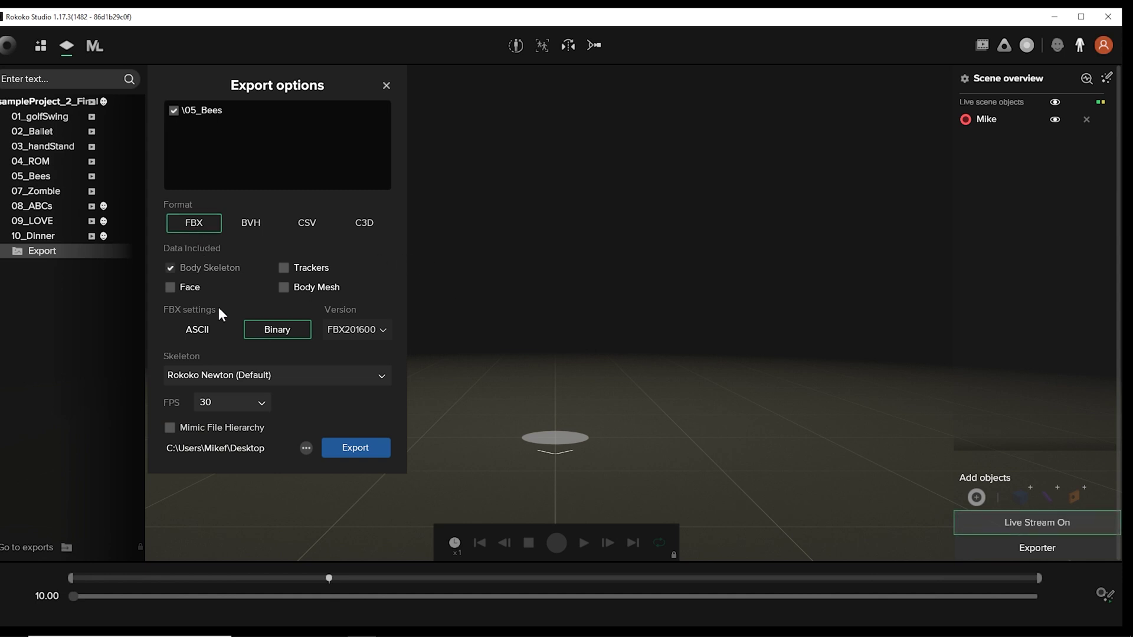
click(284, 287)
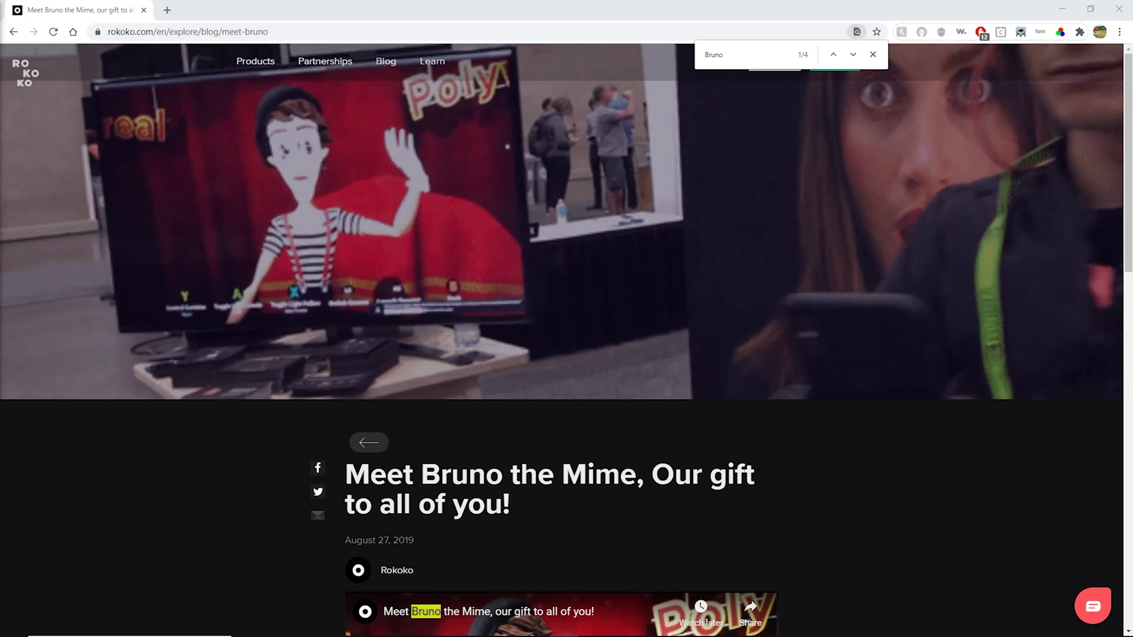
scroll(898, 309, down, 9)
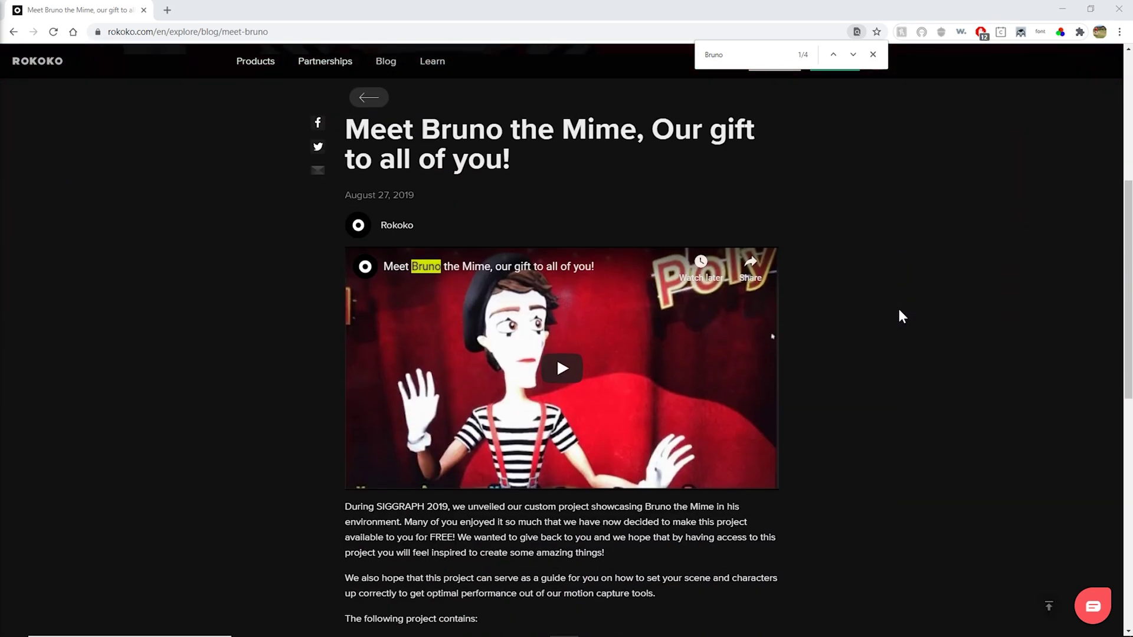
scroll(915, 307, down, 2)
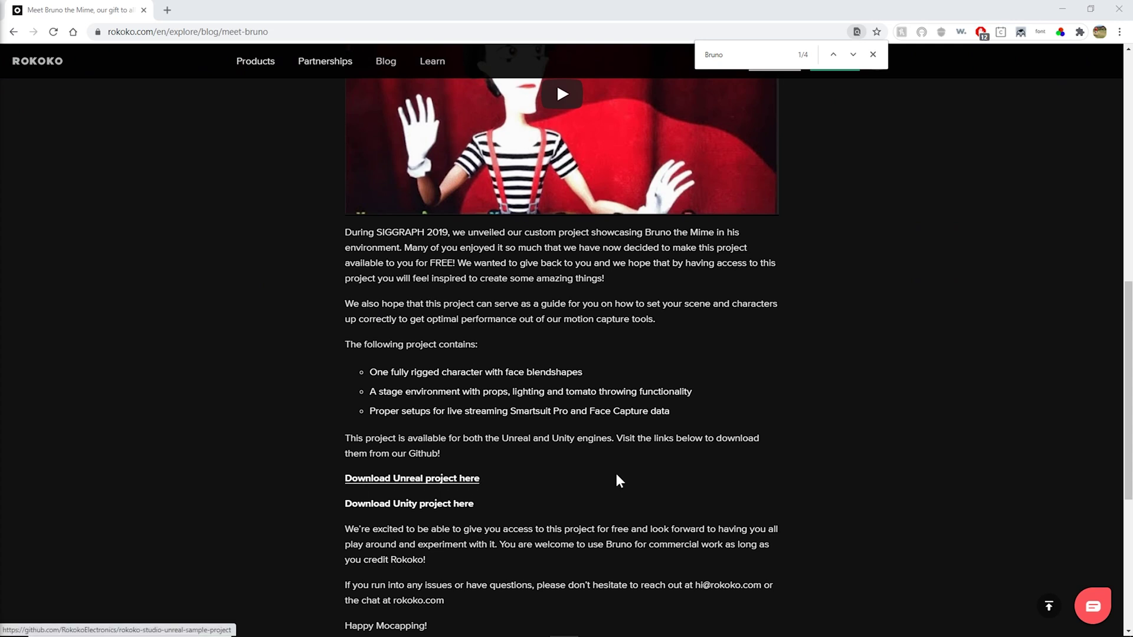
scroll(827, 432, up, 9)
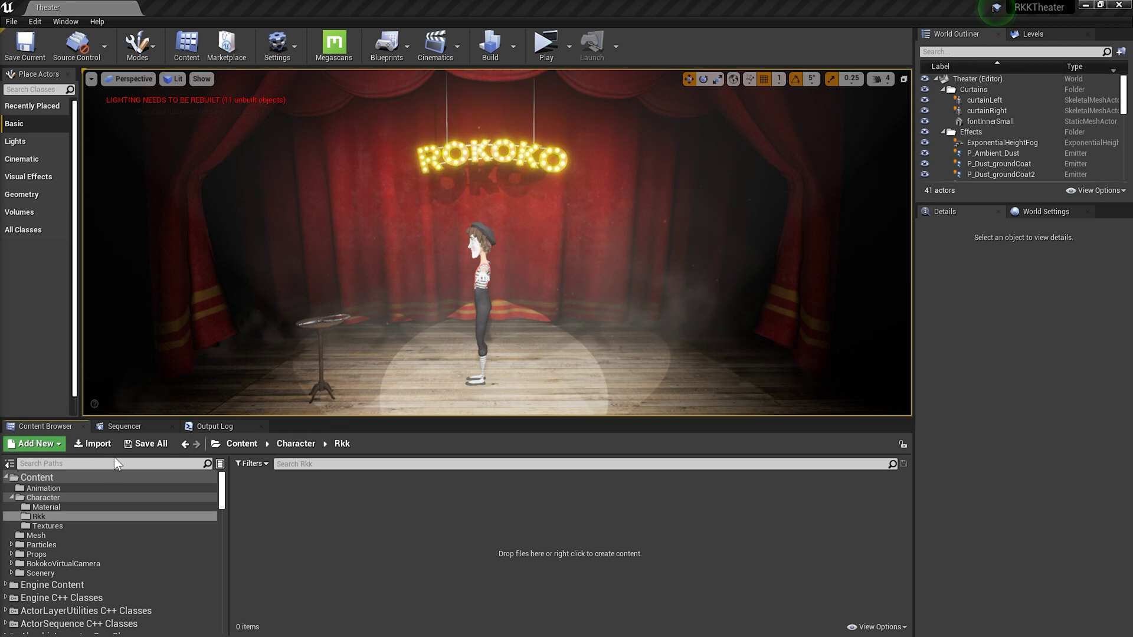
Import the Bees FBX with its mesh and skeleton into Character/Rkk.
click(98, 443)
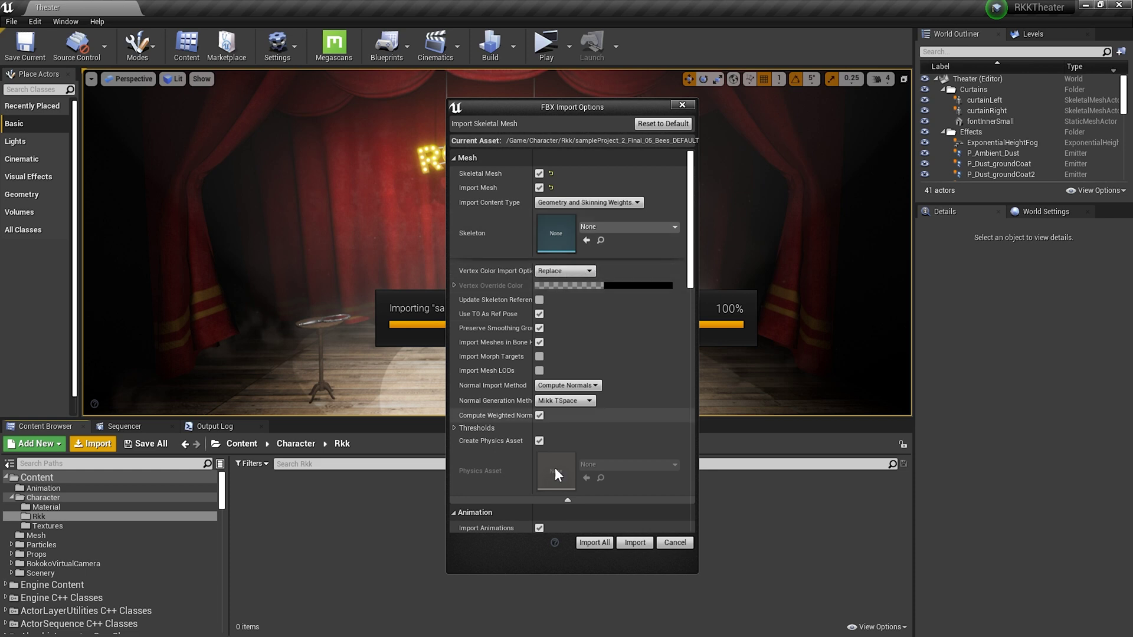
click(555, 498)
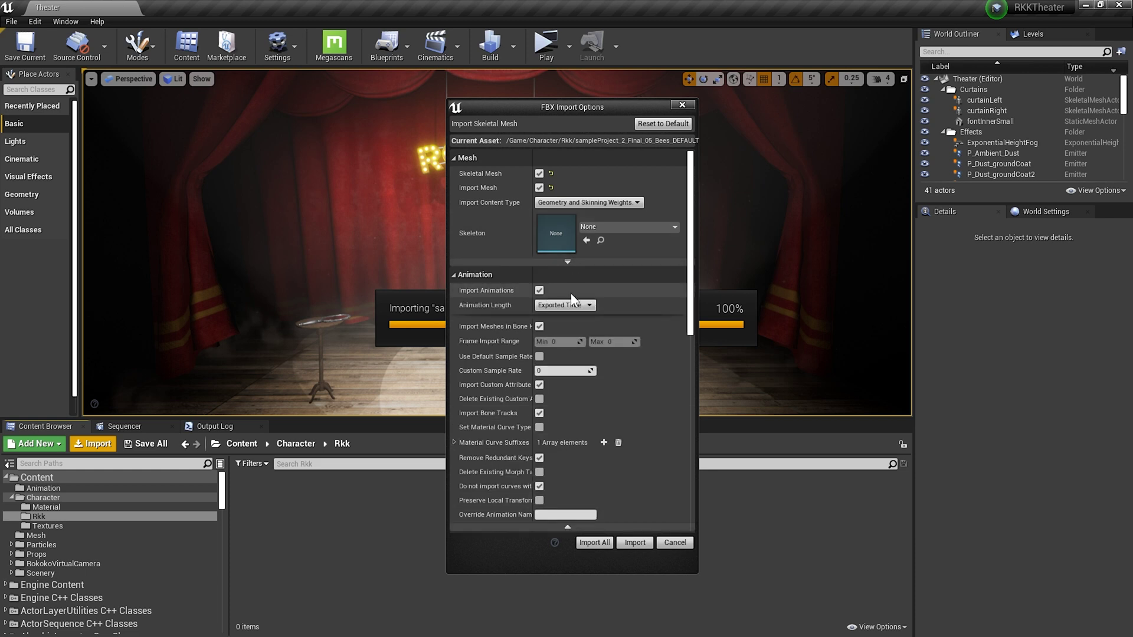
click(572, 260)
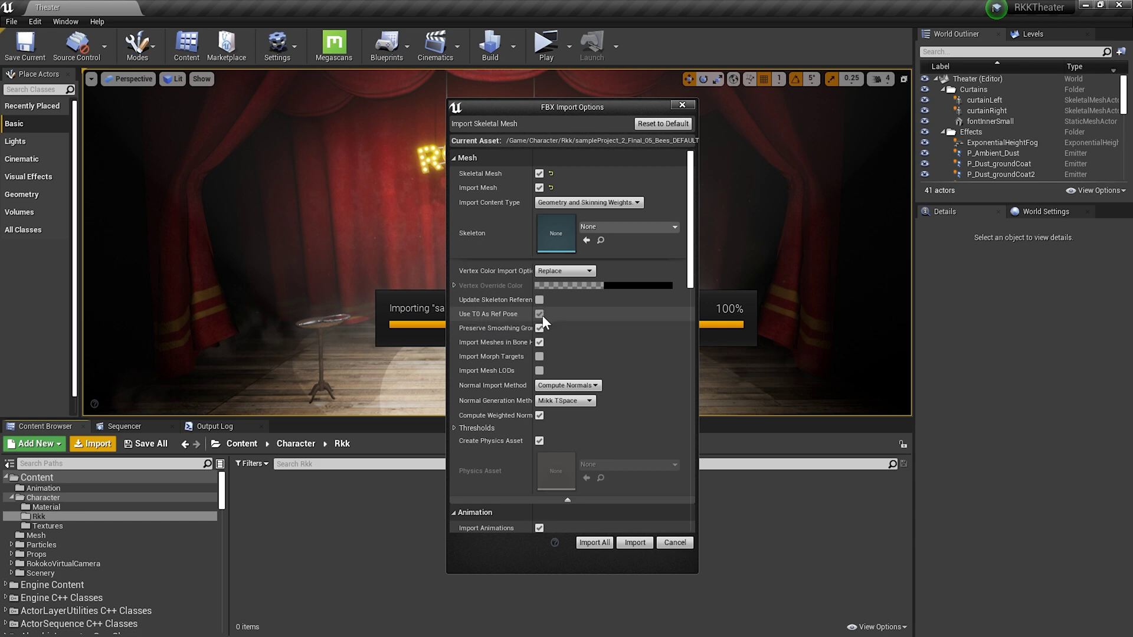
click(635, 543)
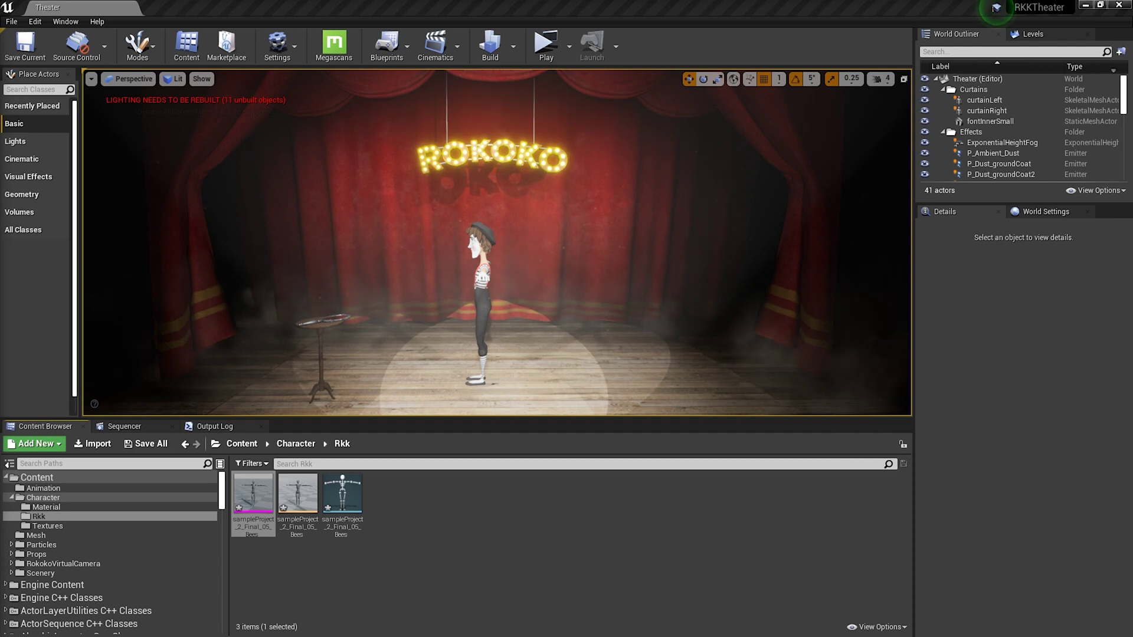
In Rokoko Studio, export the 01_golfSwing take as FBX.
key(alt+Tab)
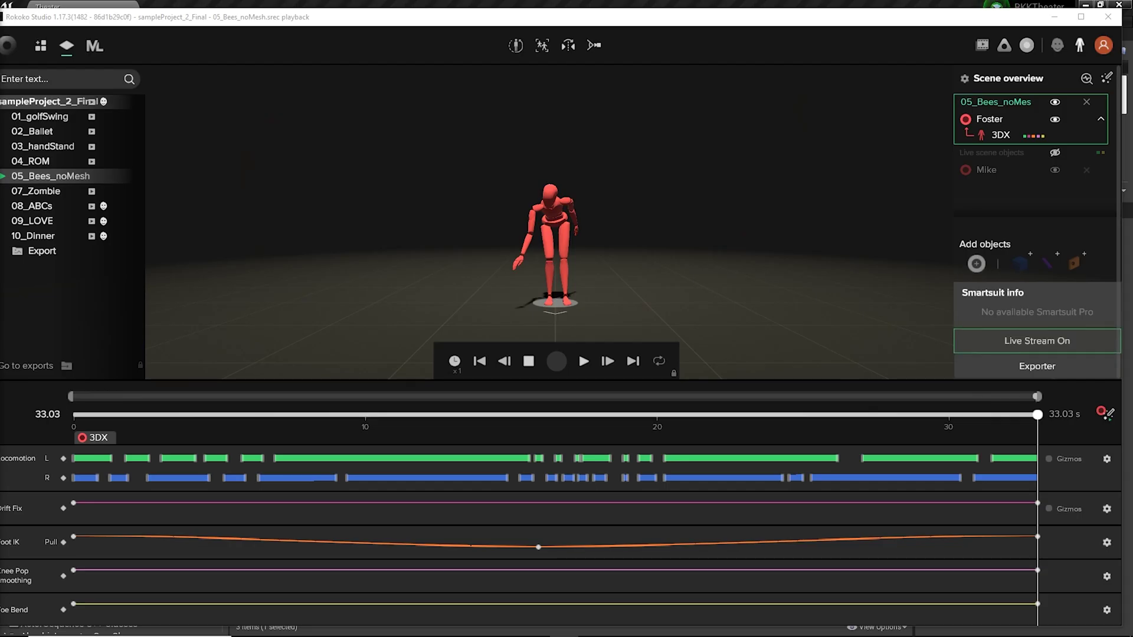
right_click(61, 116)
click(78, 126)
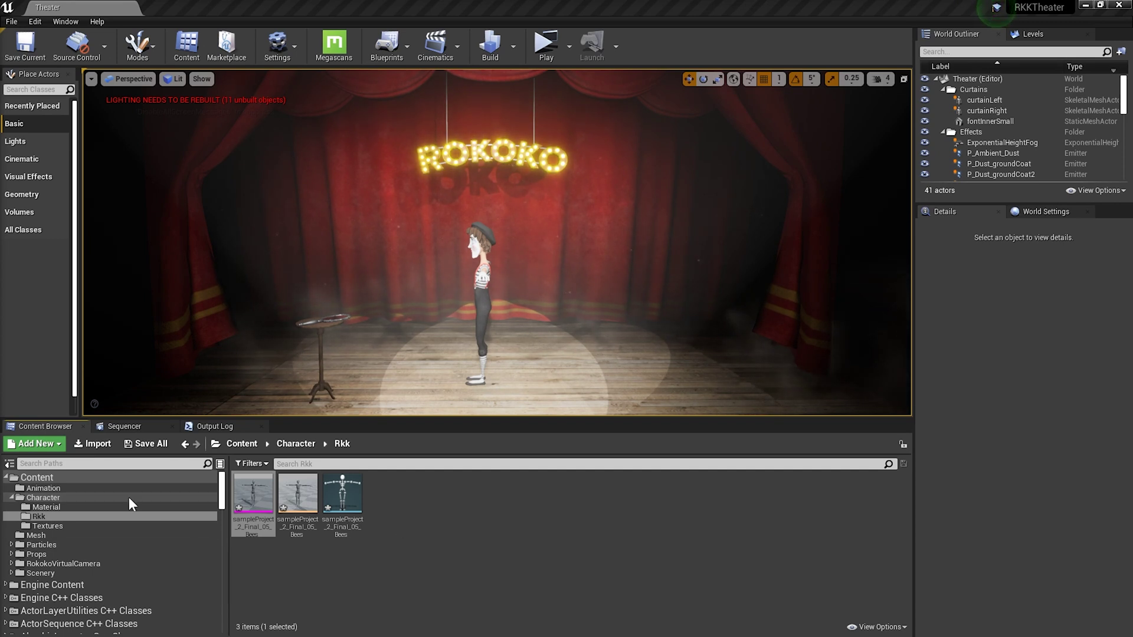
Import the golfSwing FBX onto the existing Bees skeleton with Import All.
click(93, 444)
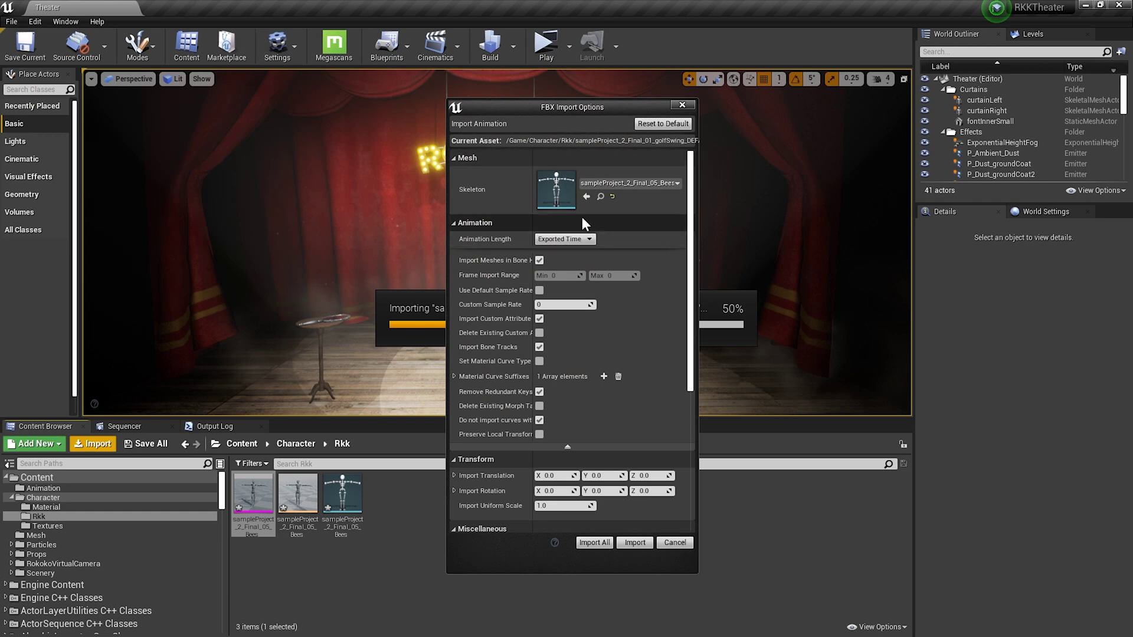
scroll(611, 354, down, 1)
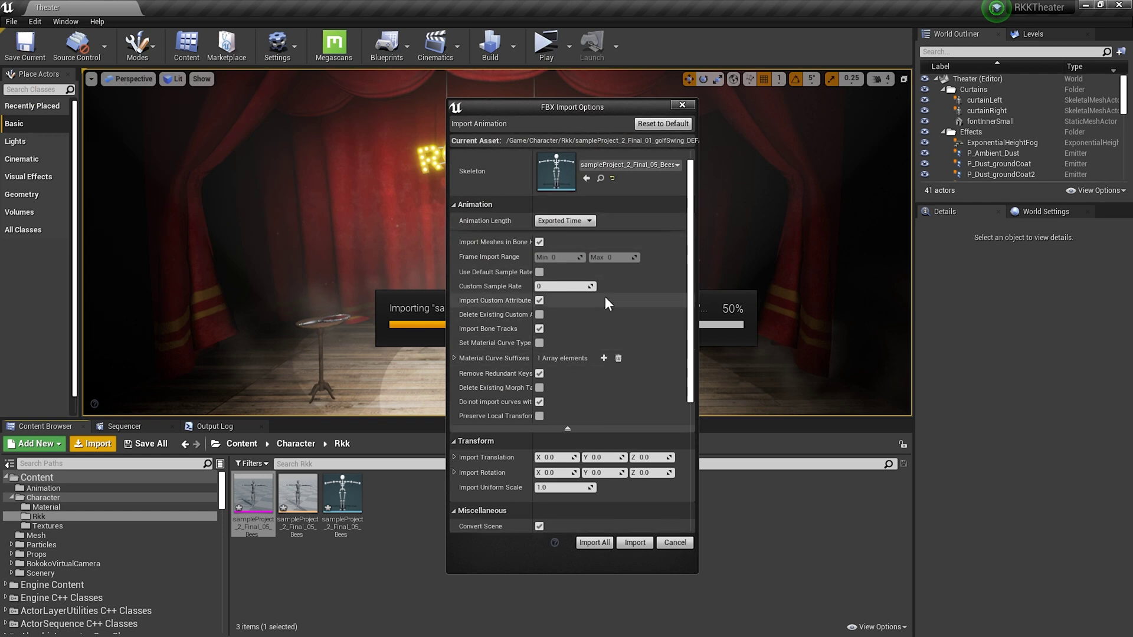
scroll(605, 296, up, 1)
click(629, 181)
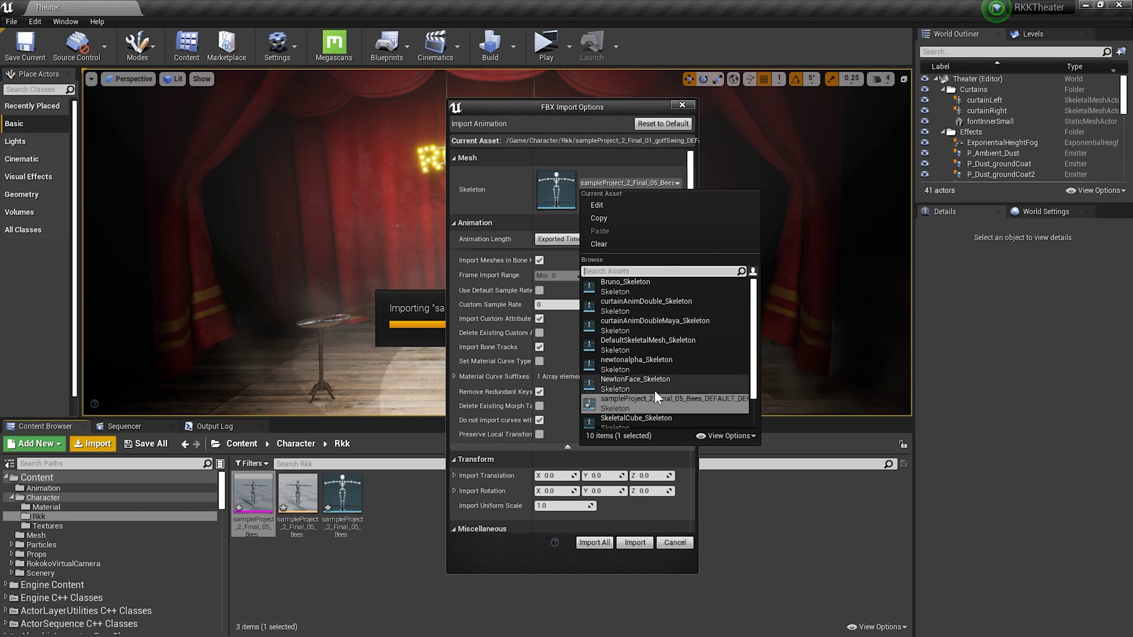
click(595, 543)
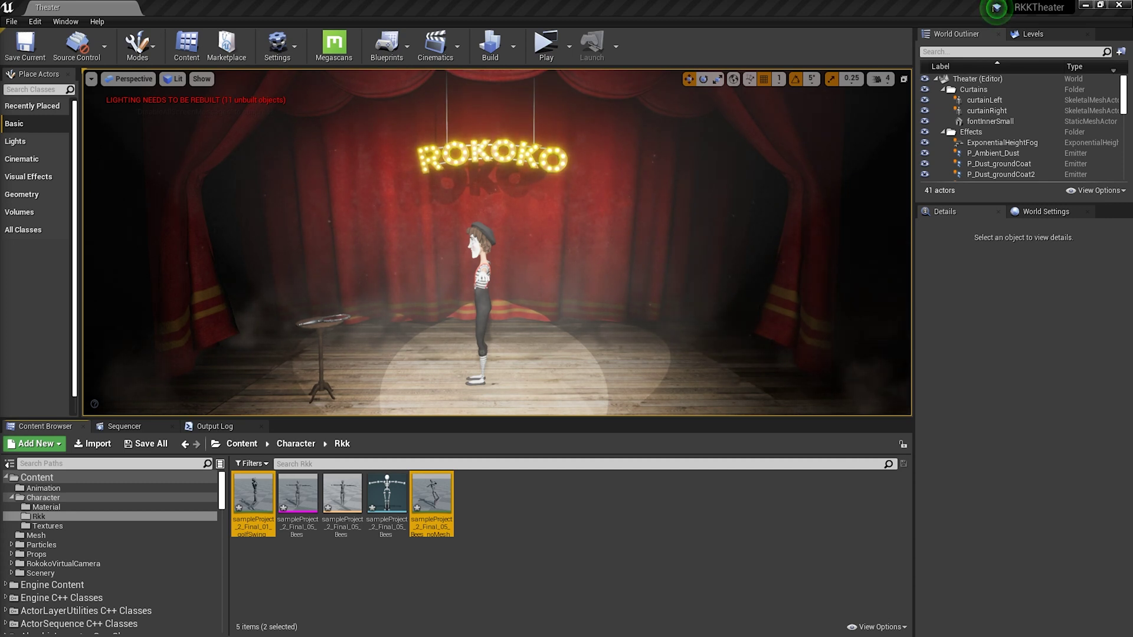
Assign the Humanoid rig to the Bees skeleton in the Retarget Manager.
double_click(399, 492)
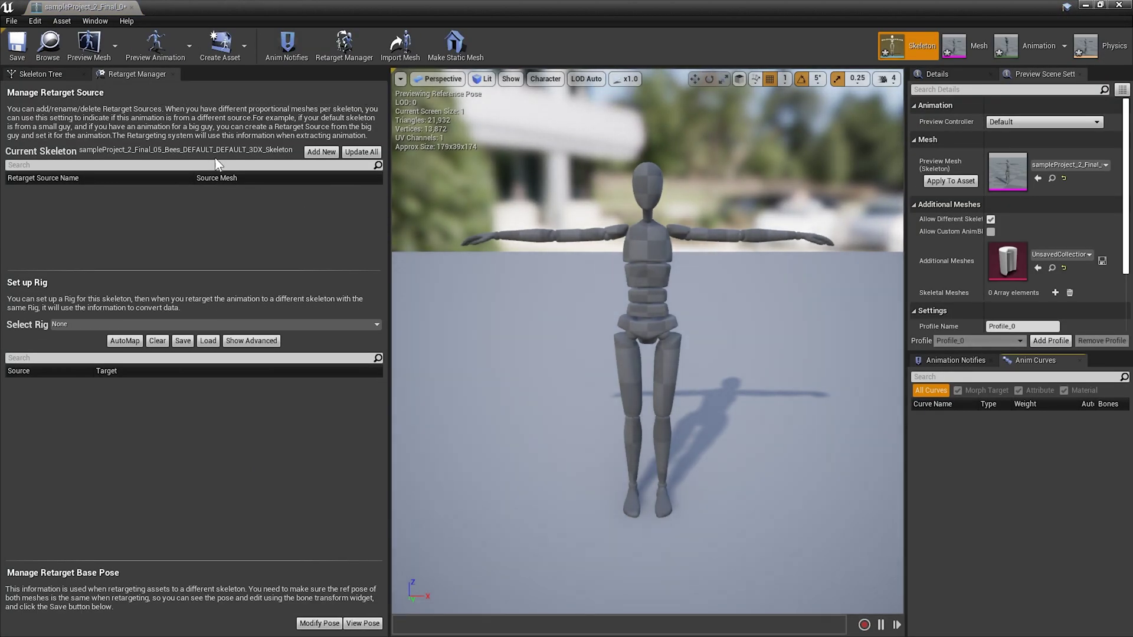
click(86, 325)
click(90, 347)
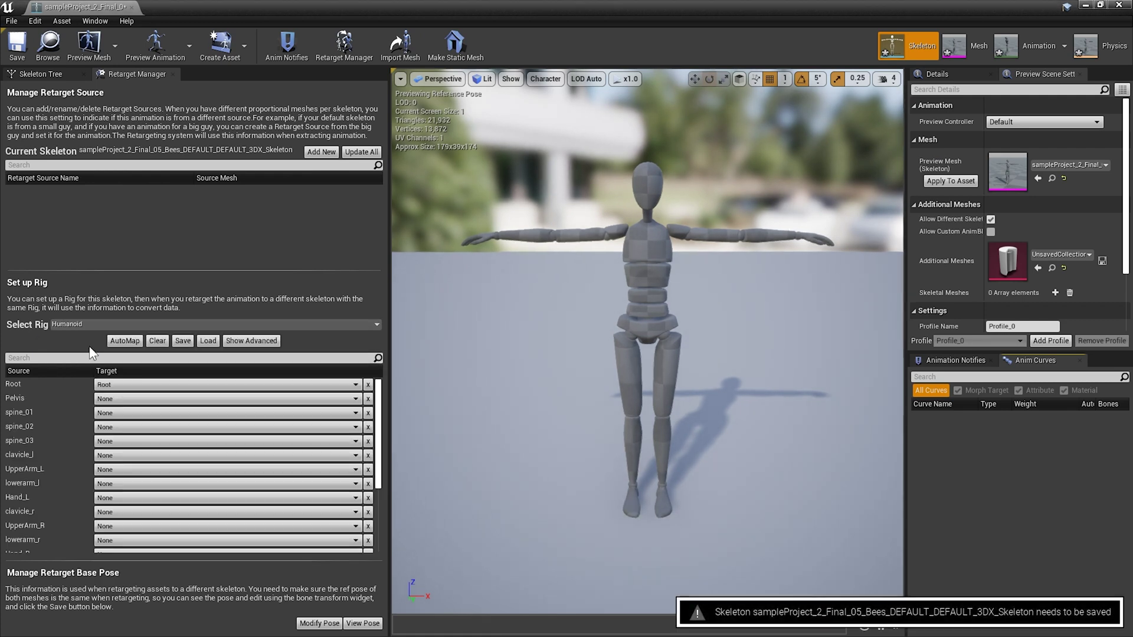
Map Pelvis to Hips and the remaining humanoid bones, then open Bruno_SkeletalMesh.
click(113, 399)
click(116, 119)
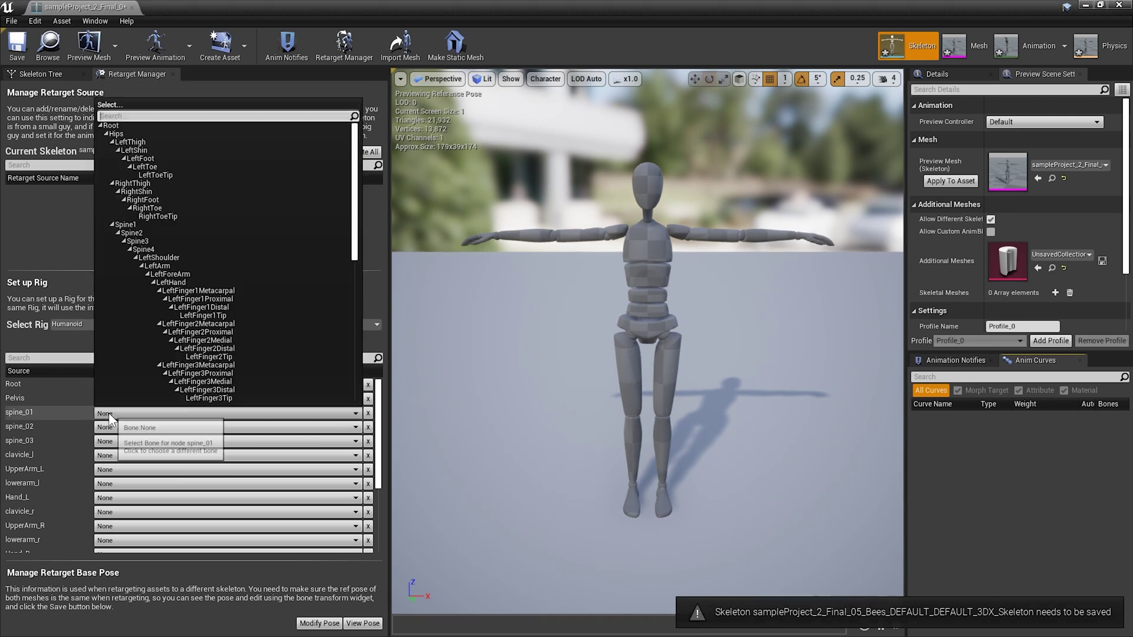
click(140, 413)
click(137, 408)
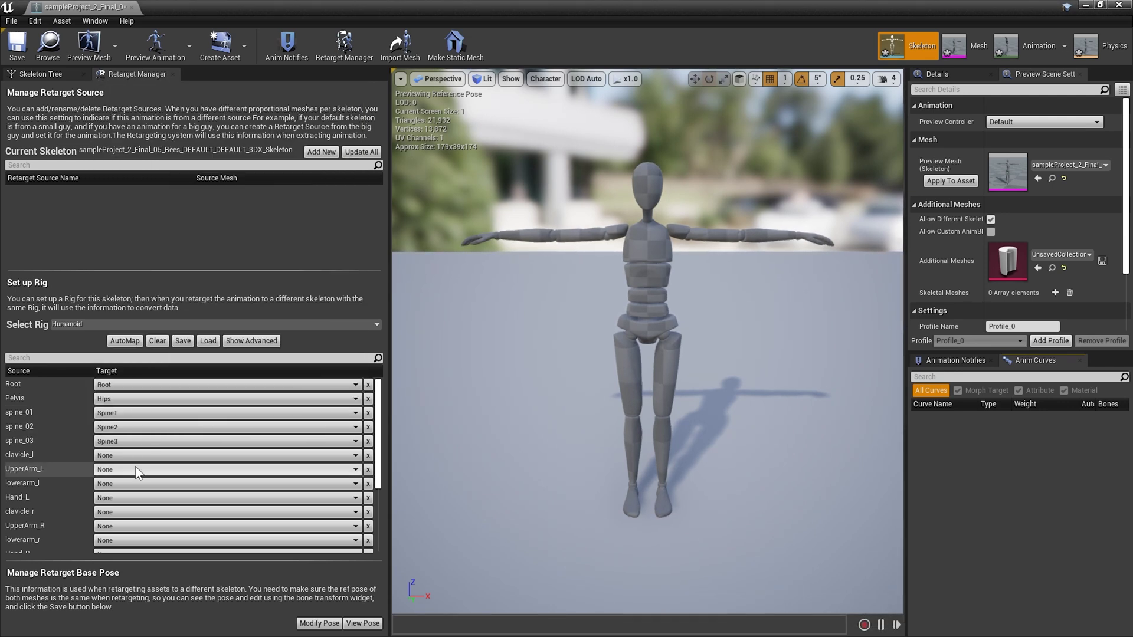
click(224, 309)
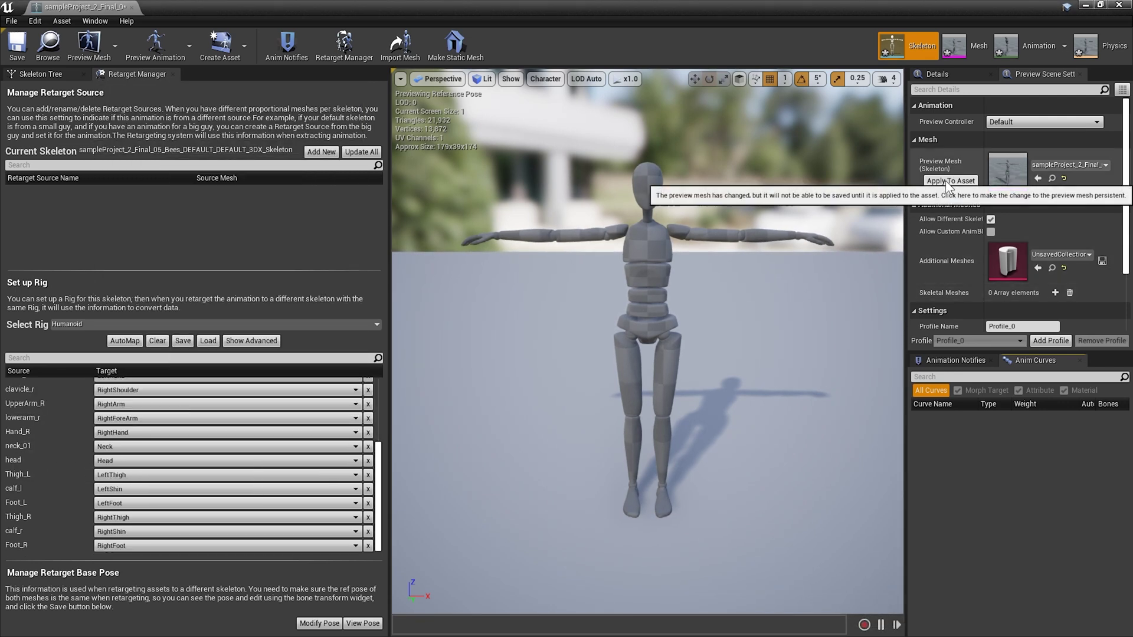
click(947, 181)
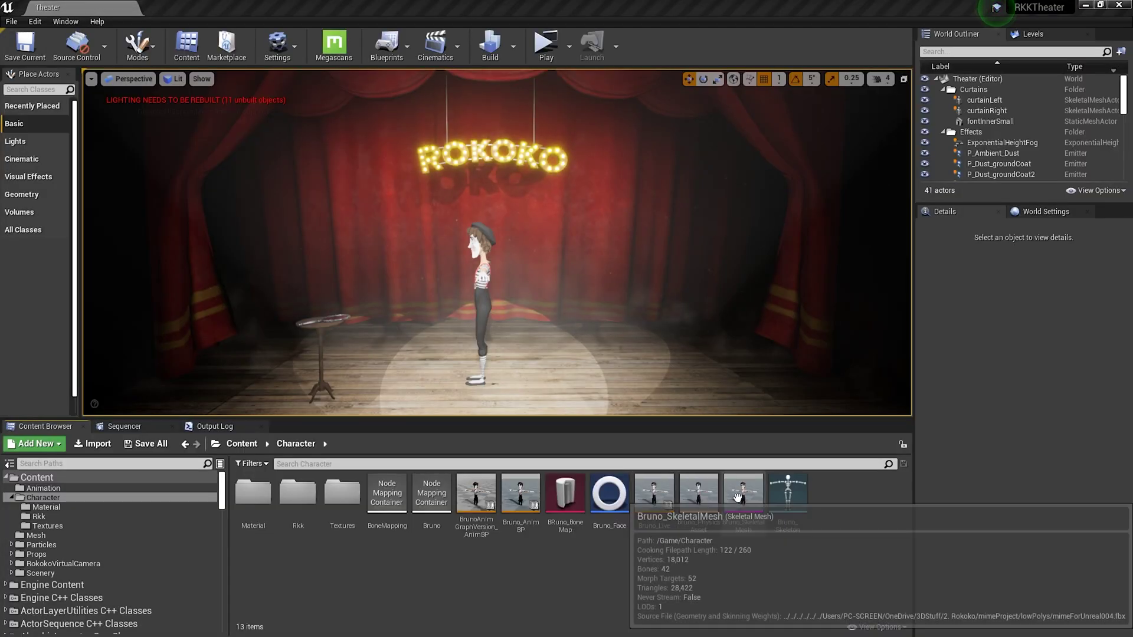
double_click(738, 502)
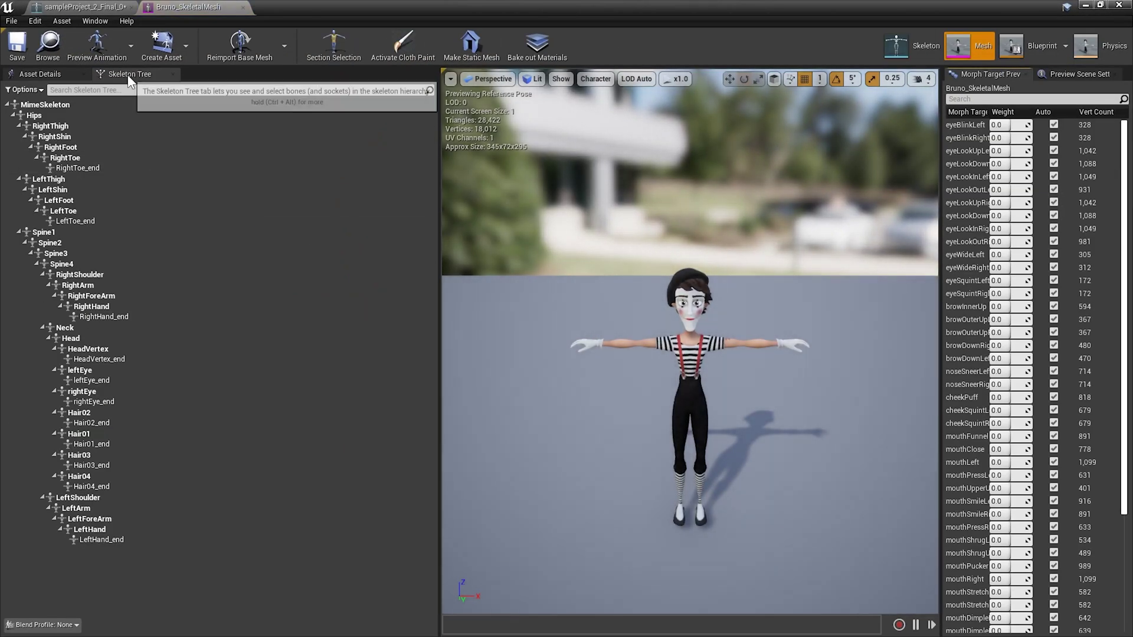
Switch to the Skeleton tab to set up Bruno's retarget rig.
click(911, 46)
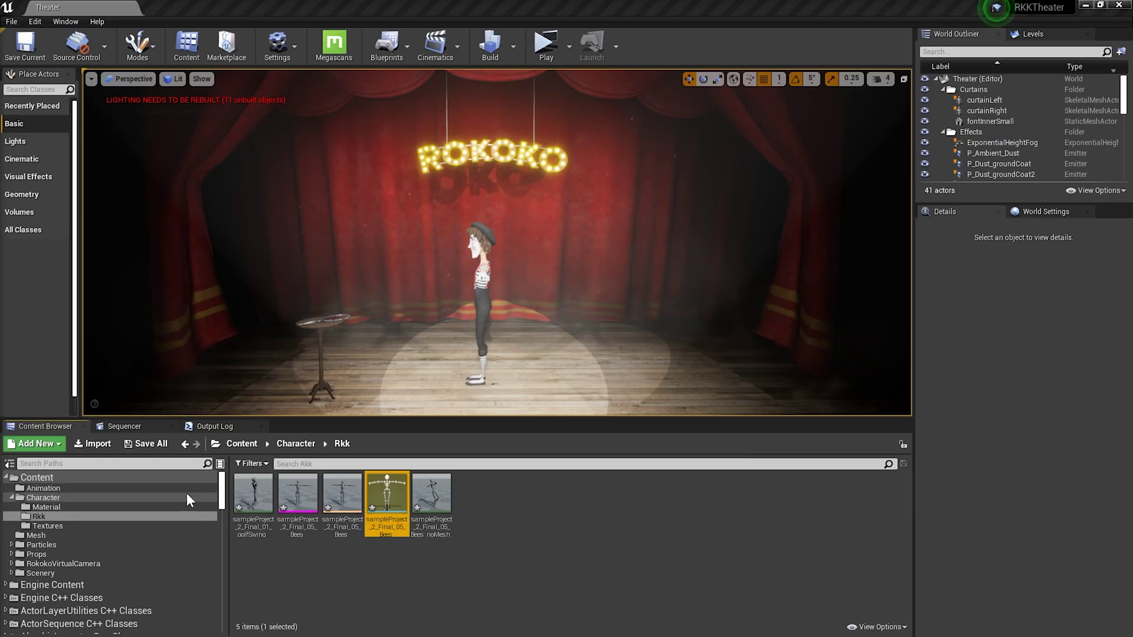
Duplicate the golfSwing and Bees noMesh animations onto Bruno_Skeleton, saving the copies to /Game/Animation.
ctrl+click(431, 496)
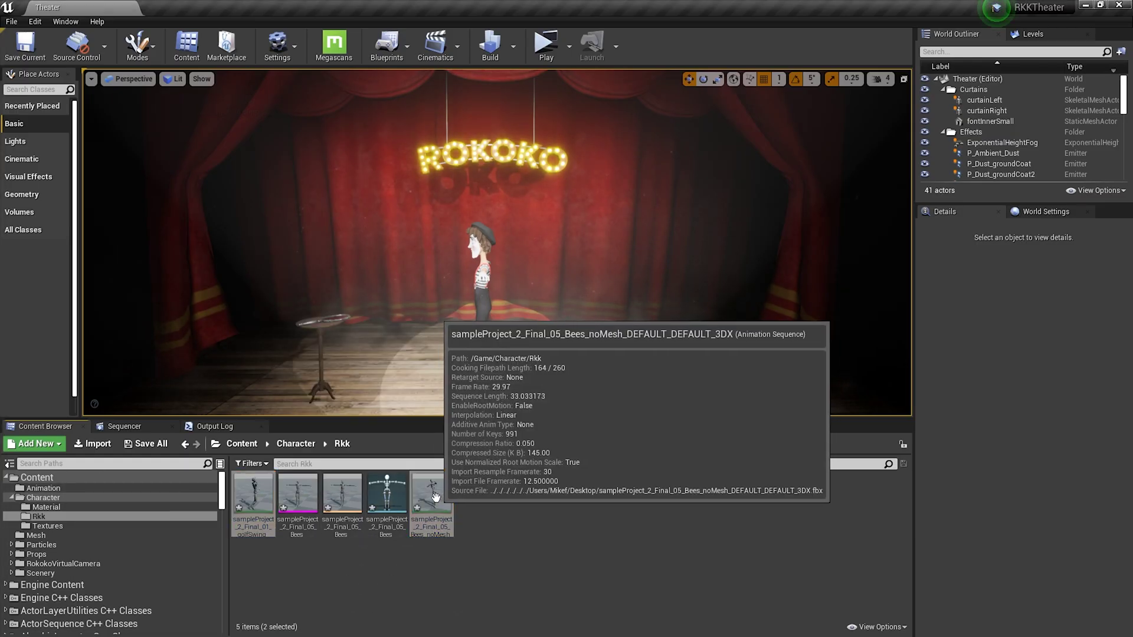
right_click(435, 497)
mouse_move(538, 151)
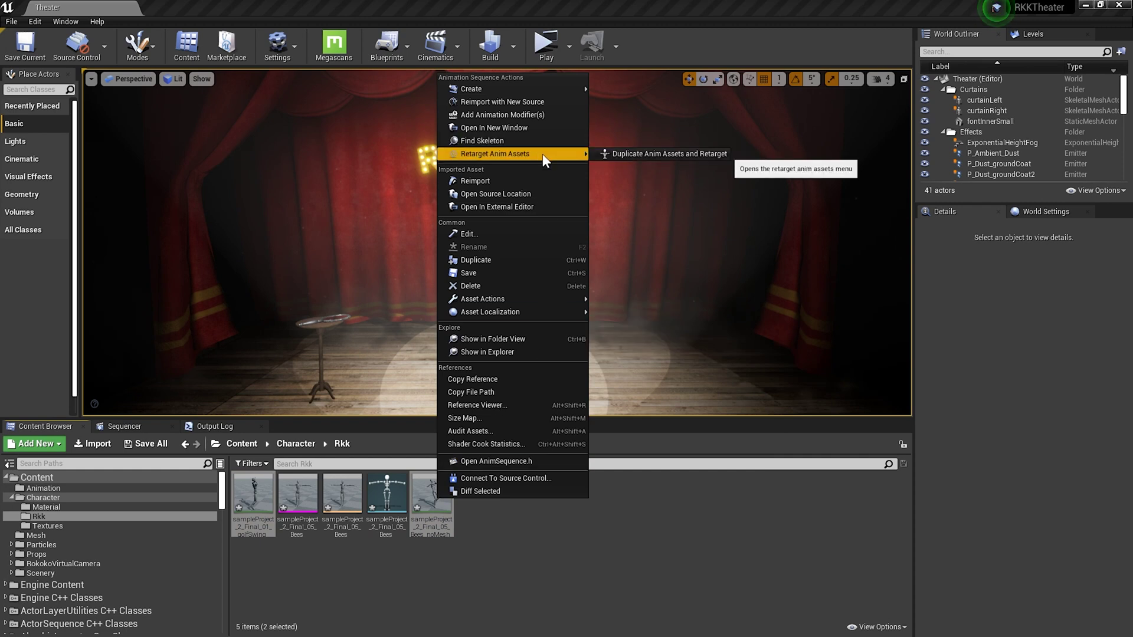
click(693, 154)
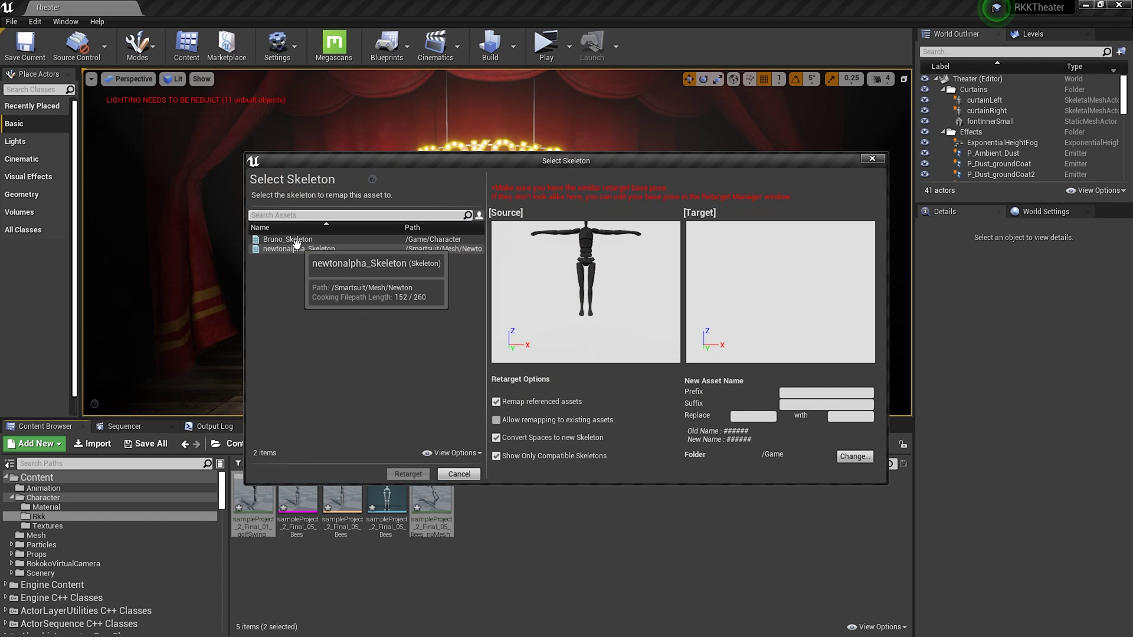
click(303, 239)
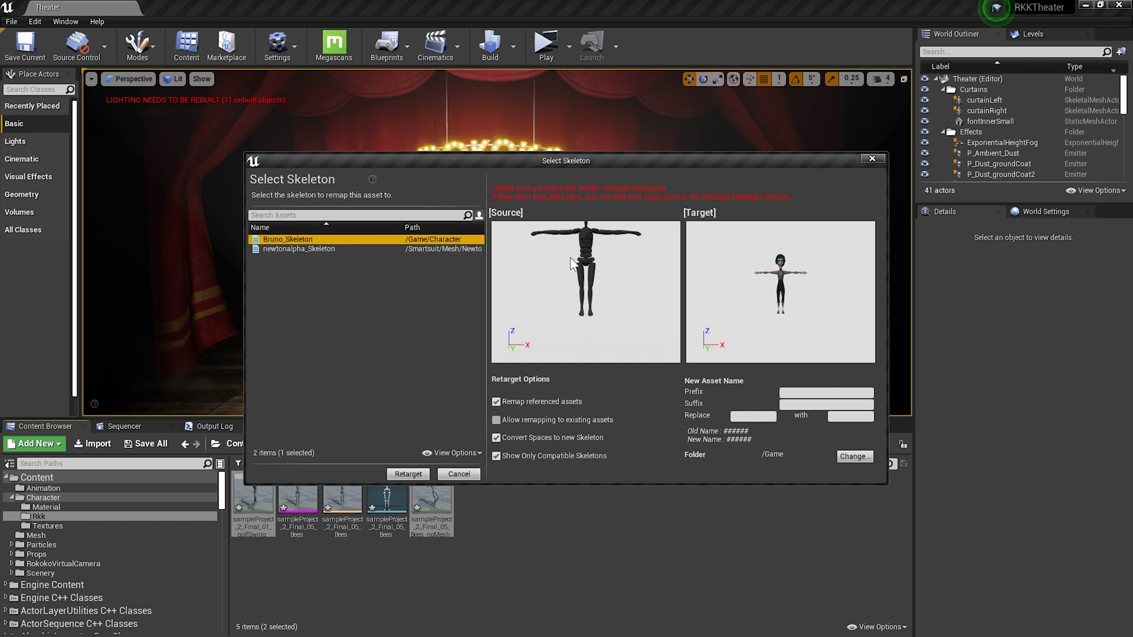
click(853, 457)
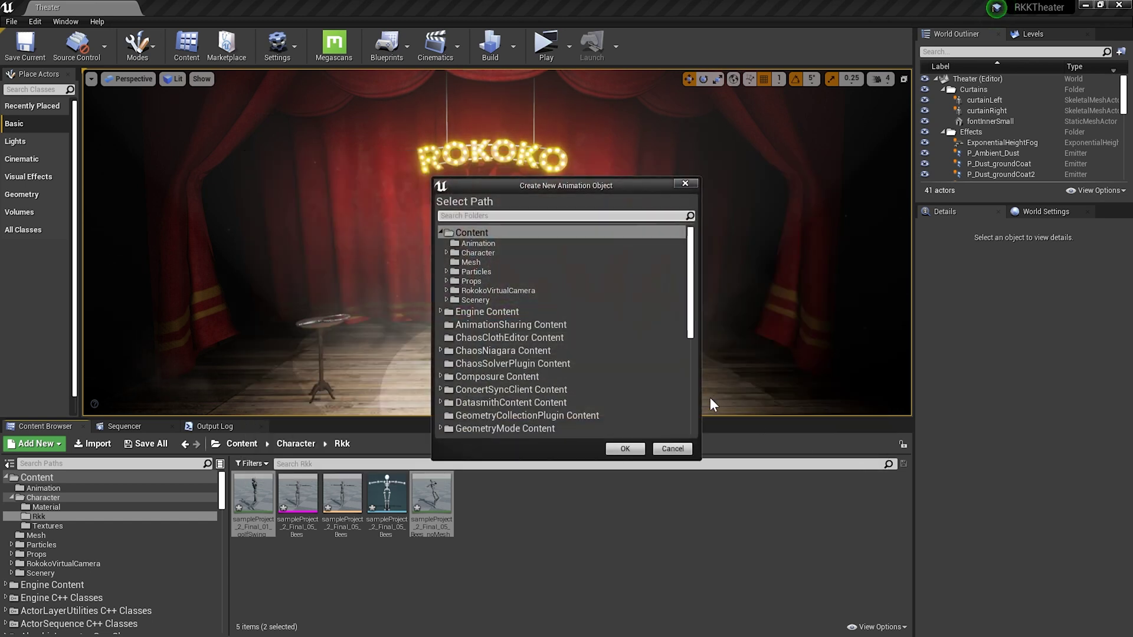
click(491, 244)
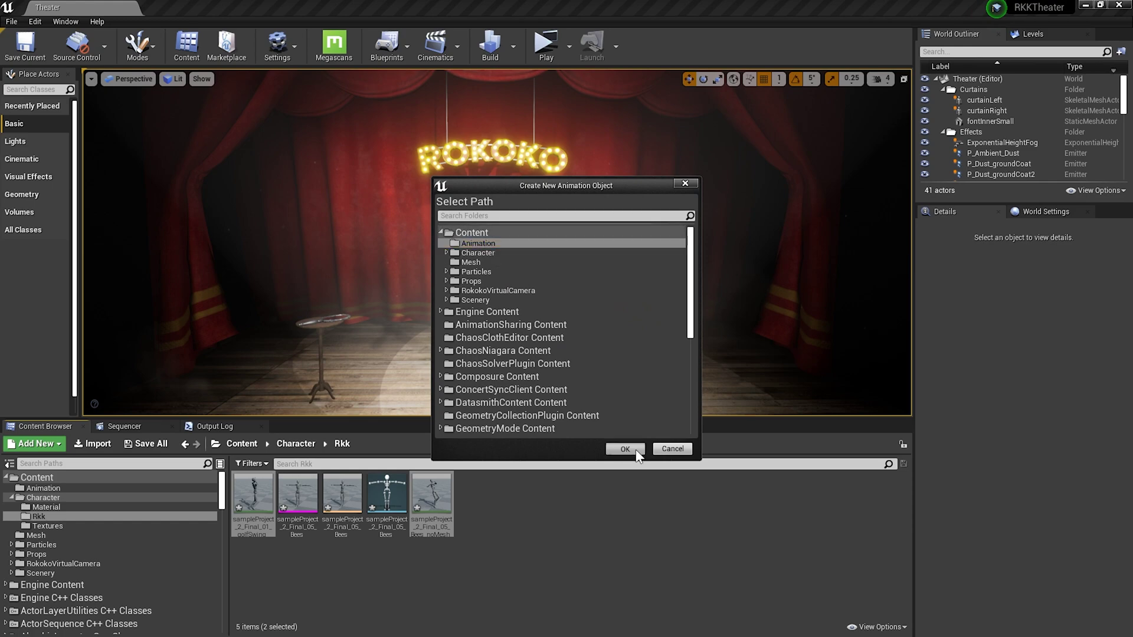
click(624, 448)
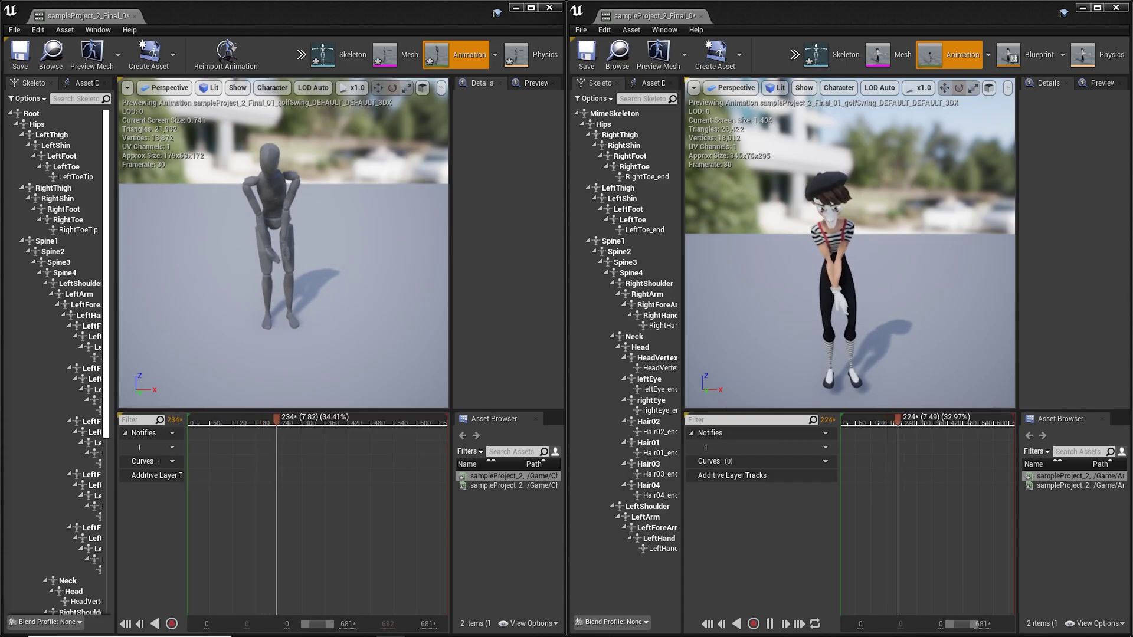